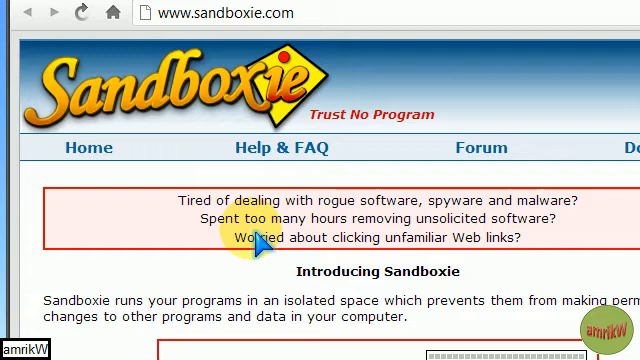
Go to the Register Sandboxie page showing home and commercial license options
click(639, 147)
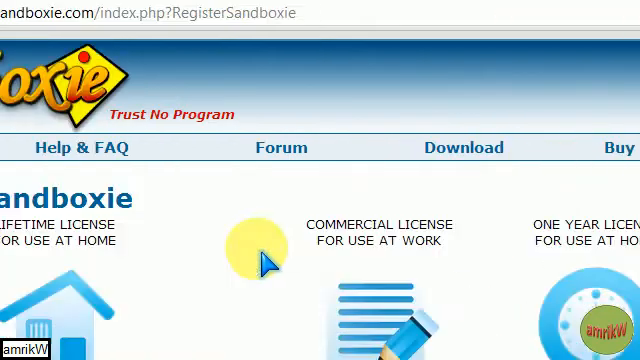
scroll(265, 262, down, 3)
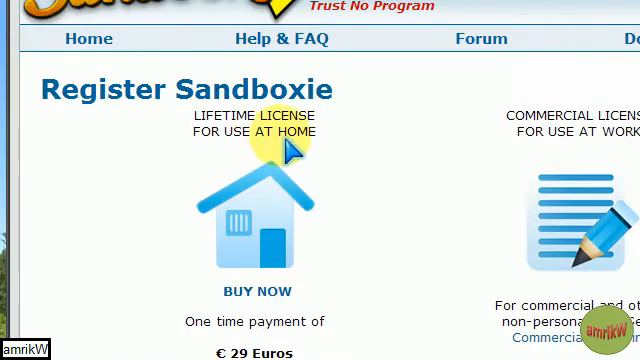
scroll(298, 152, up, 2)
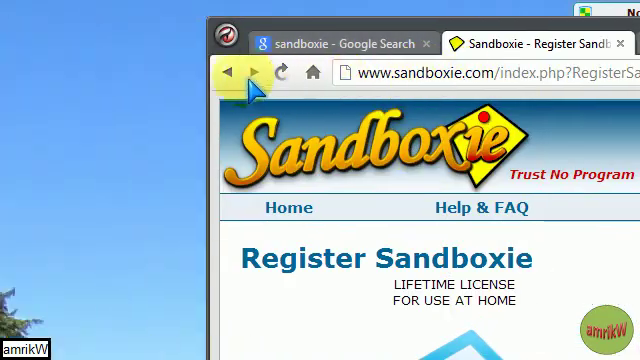
Switch back to the first tab showing the Sandboxie home page
click(228, 73)
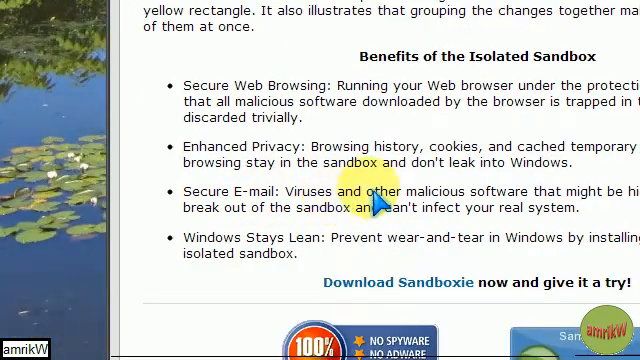
scroll(400, 150, up, 3)
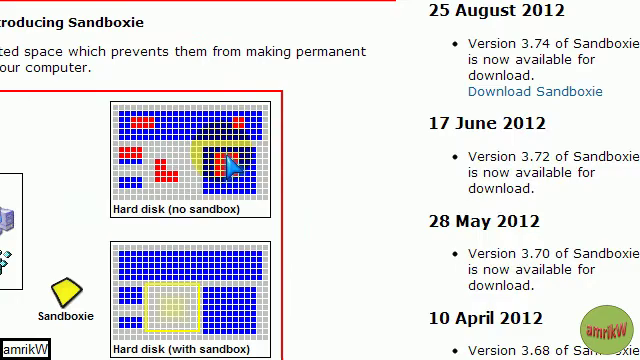
scroll(160, 120, down, 3)
scroll(160, 120, down, 5)
click(360, 340)
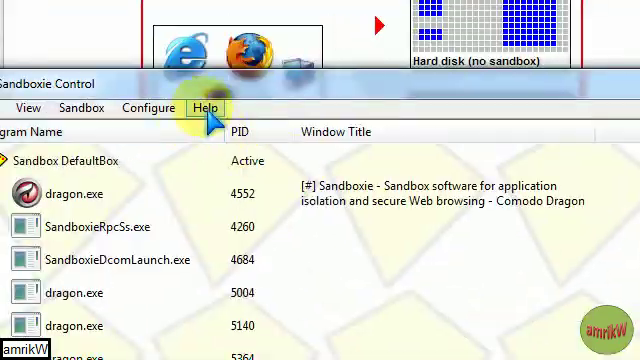
click(205, 108)
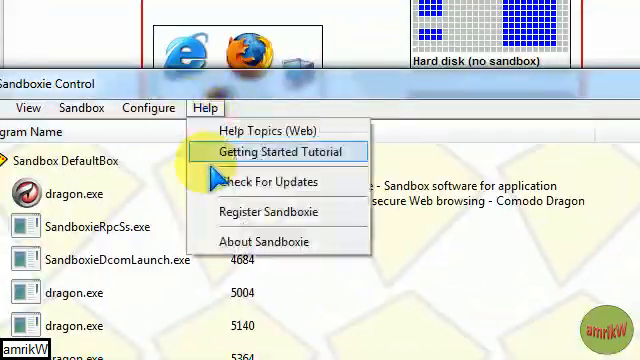
click(262, 241)
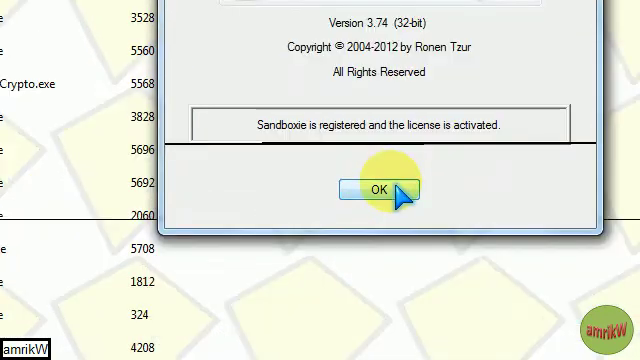
click(379, 186)
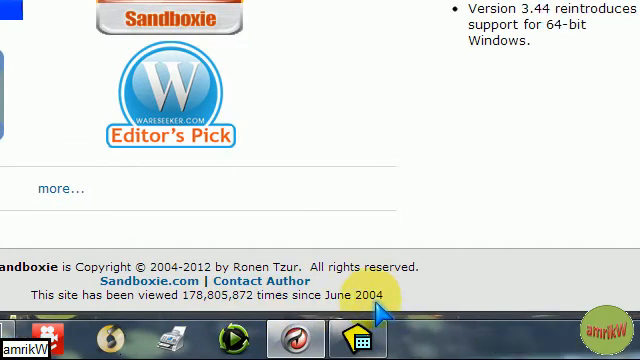
Navigate to the Download Sandboxie page and highlight the Sandboxie Installer 3.74 text
double_click(368, 296)
click(190, 310)
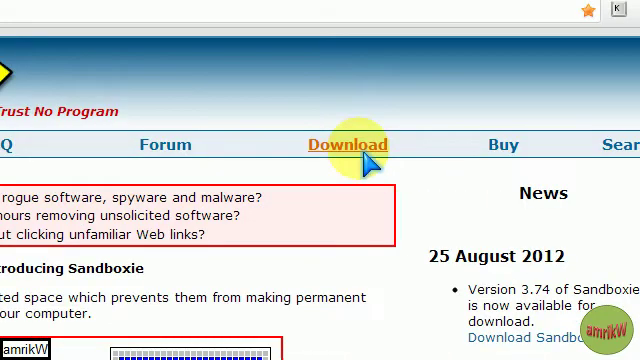
click(365, 150)
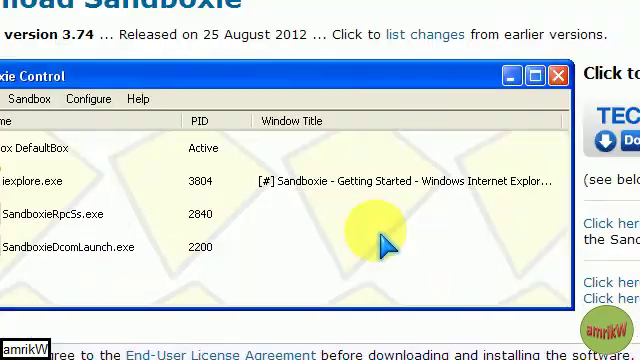
scroll(380, 240, down, 5)
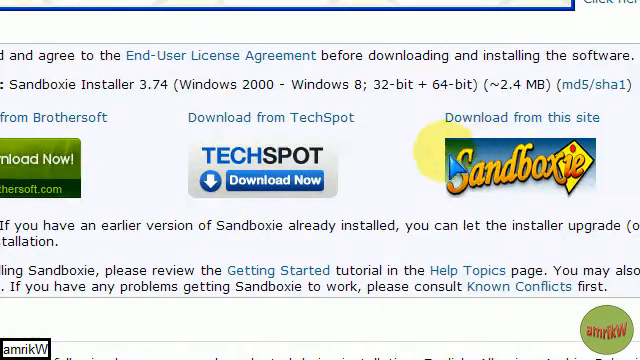
scroll(350, 215, down, 3)
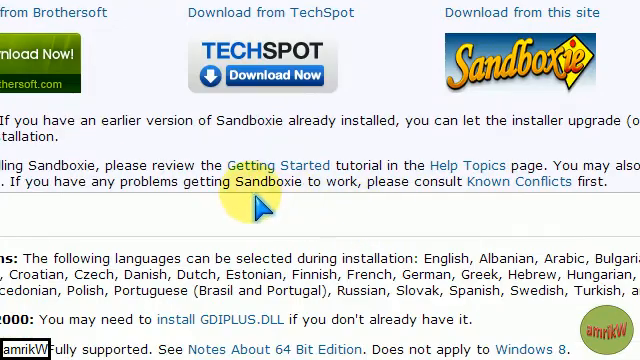
scroll(260, 210, down, 3)
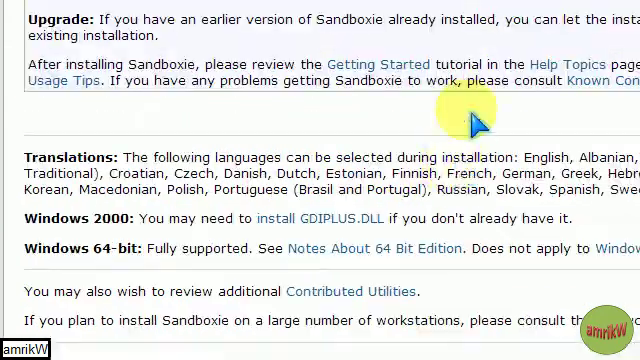
scroll(478, 122, up, 3)
scroll(360, 140, up, 3)
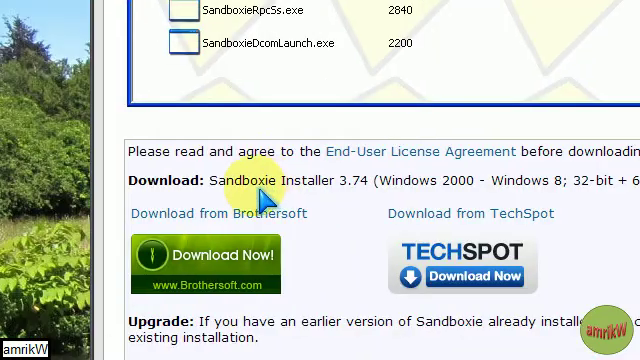
mouse_move(280, 182)
mouse_down()
mouse_move(312, 200)
mouse_move(365, 195)
mouse_up()
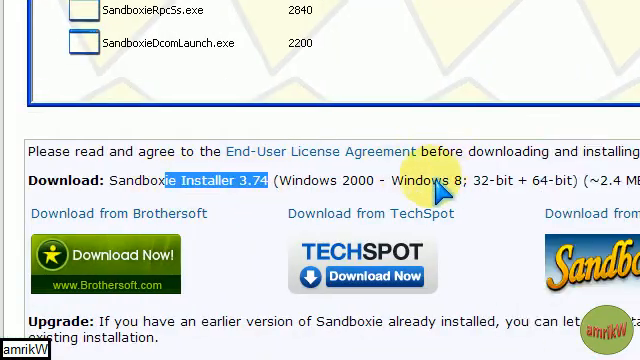
click(420, 200)
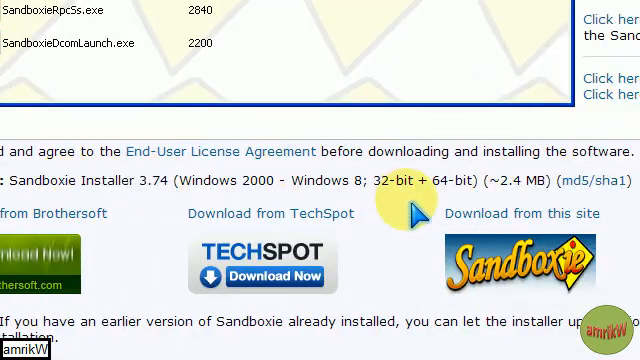
scroll(430, 230, down, 3)
scroll(400, 250, down, 1)
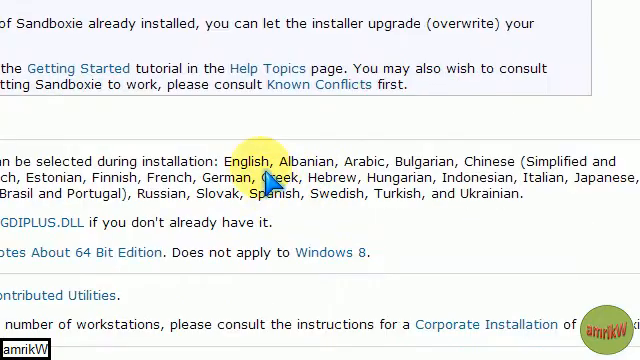
scroll(260, 180, up, 2)
scroll(255, 190, up, 2)
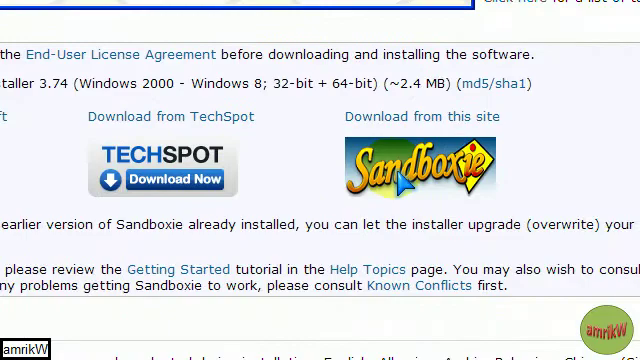
Download SandboxieInstall.exe from this site, dismiss recovery, and remove it from the downloads list
click(400, 180)
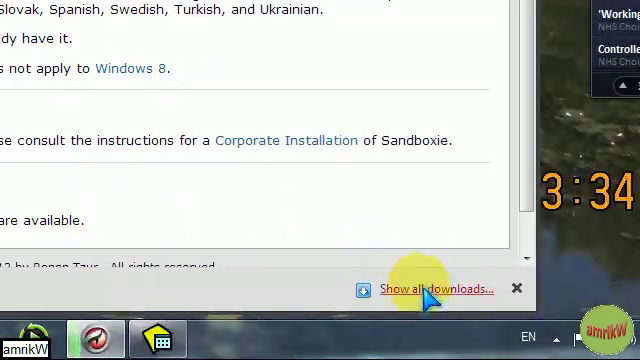
click(430, 290)
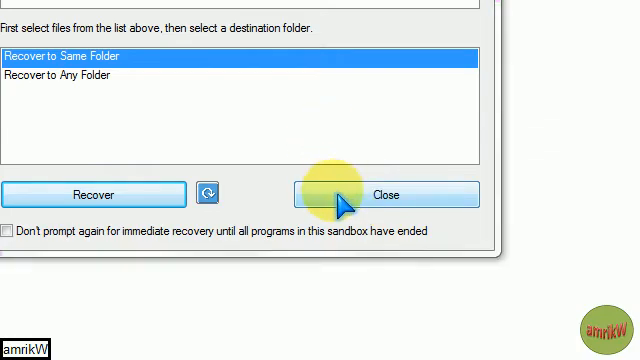
click(343, 204)
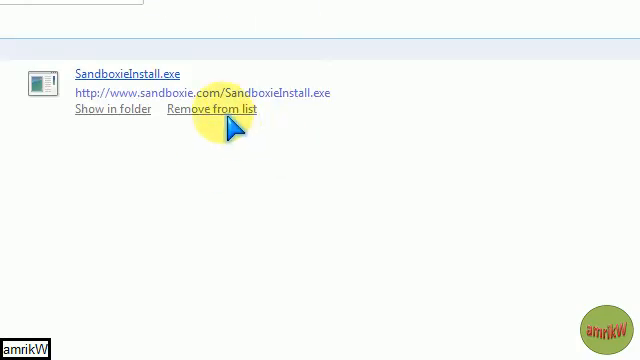
click(212, 109)
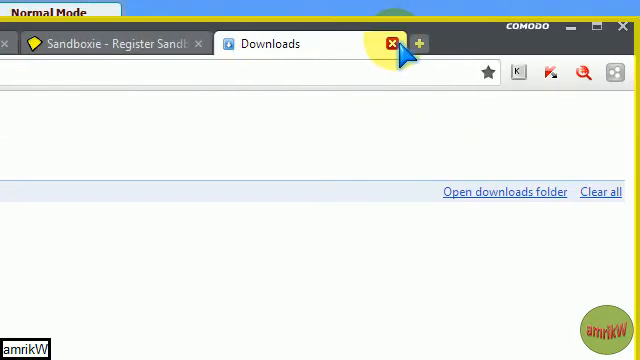
Close the Downloads tab and bring Sandboxie Control forward with the DefaultBox menu
click(392, 44)
scroll(230, 310, down, 5)
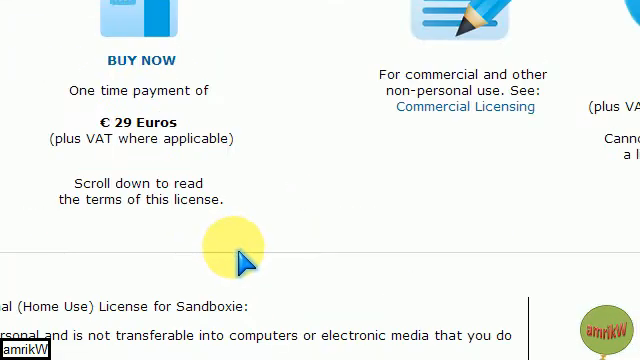
scroll(280, 270, down, 5)
scroll(440, 230, down, 4)
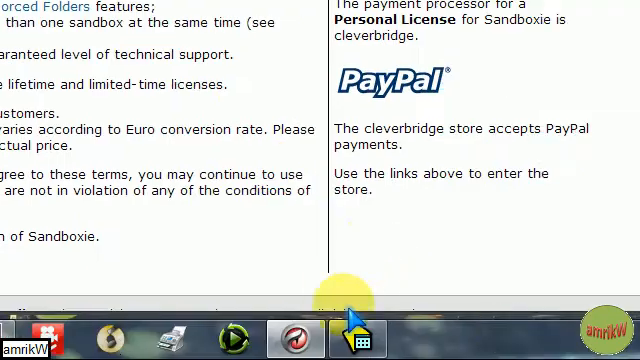
click(362, 342)
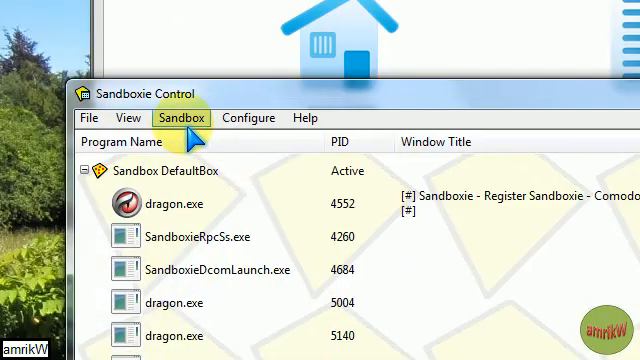
click(182, 118)
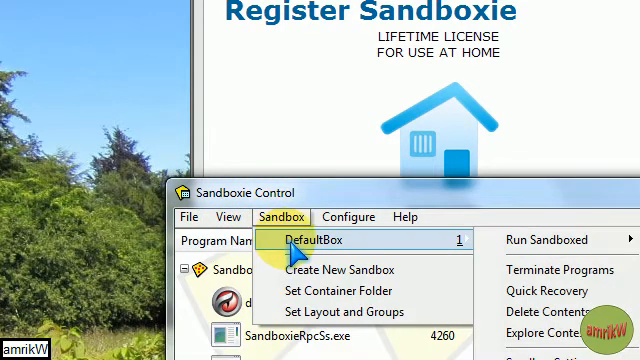
mouse_move(250, 59)
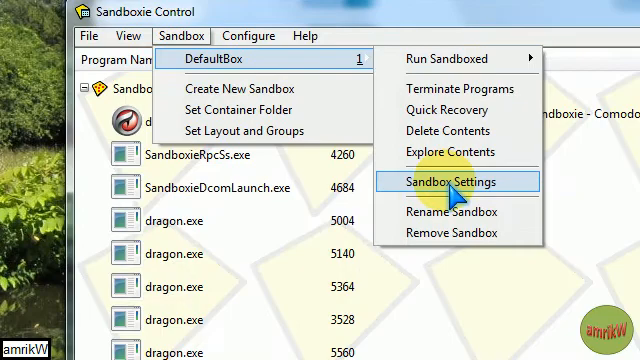
In DefaultBox settings, review Delete Invocation with automatic deletion of contents enabled
click(457, 188)
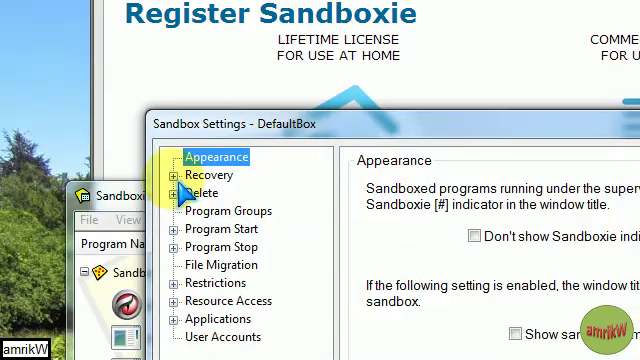
click(173, 175)
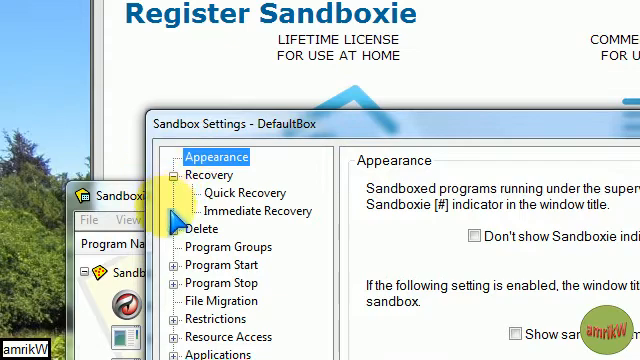
click(173, 175)
click(173, 193)
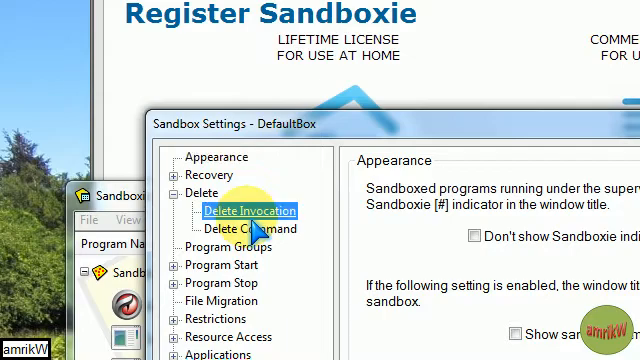
click(250, 211)
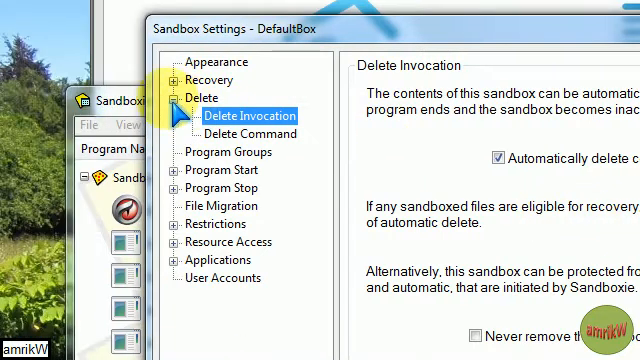
click(176, 100)
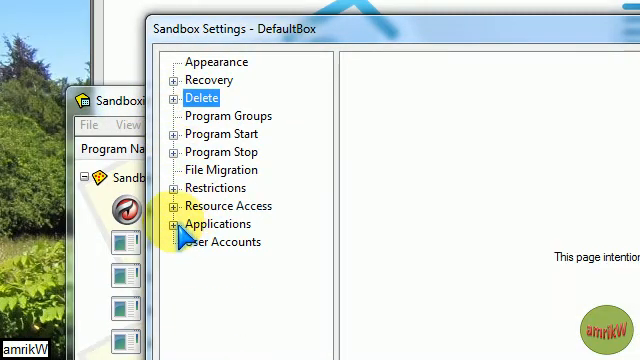
Under Applications > Web Browser, enable 'Force Firefox to run in this sandbox' and apply it
click(175, 224)
click(238, 242)
click(242, 186)
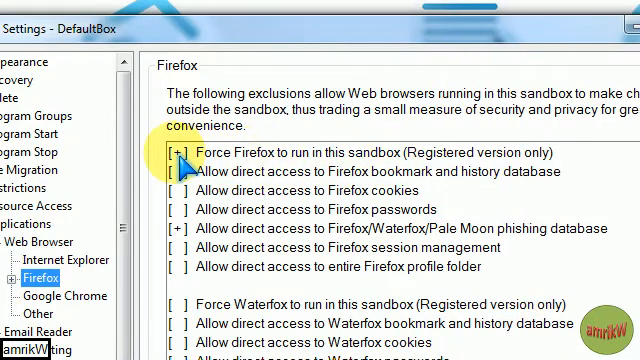
click(180, 153)
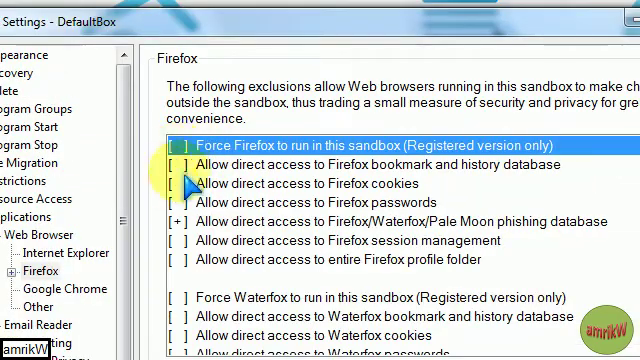
click(185, 166)
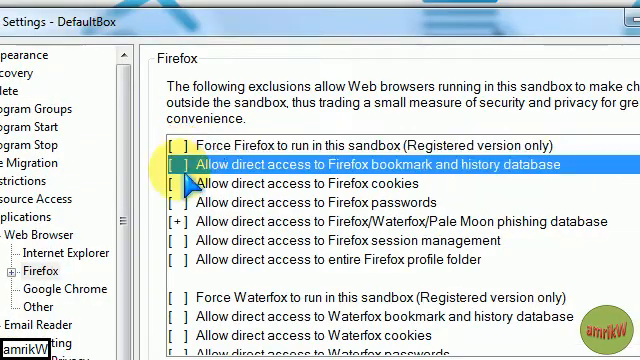
click(186, 147)
click(218, 315)
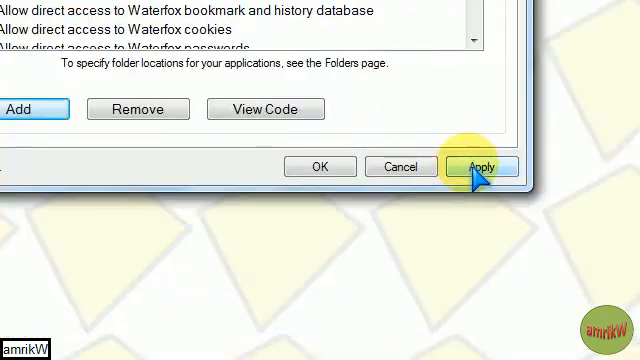
click(480, 168)
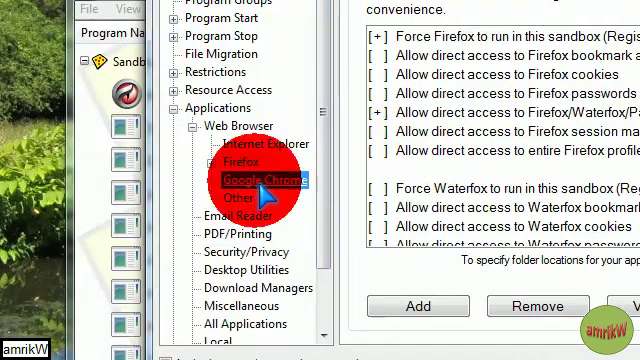
Review the Chrome and Internet Explorer options, save the settings and dismiss the refresh notice
click(265, 180)
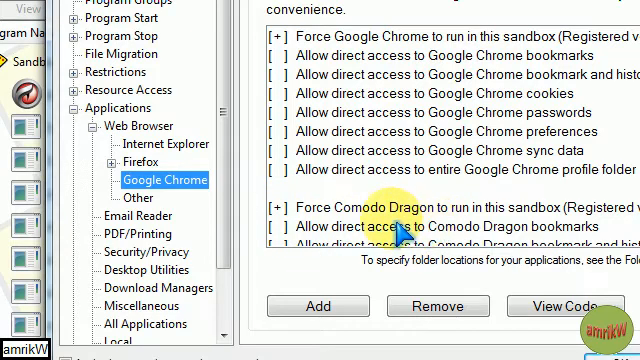
click(166, 144)
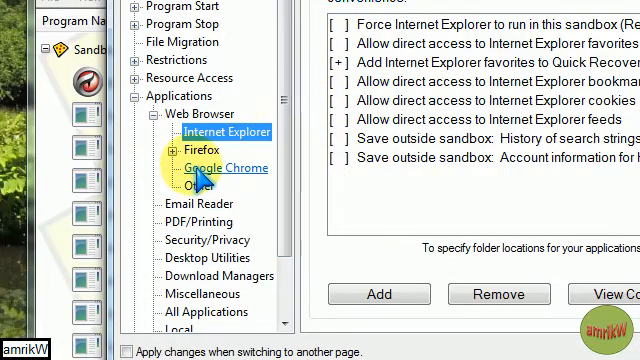
click(225, 168)
click(201, 150)
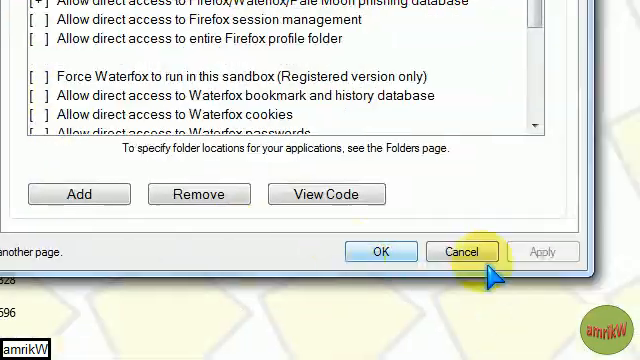
click(381, 251)
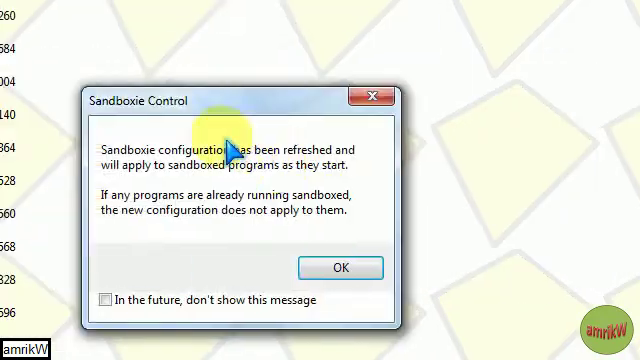
click(326, 266)
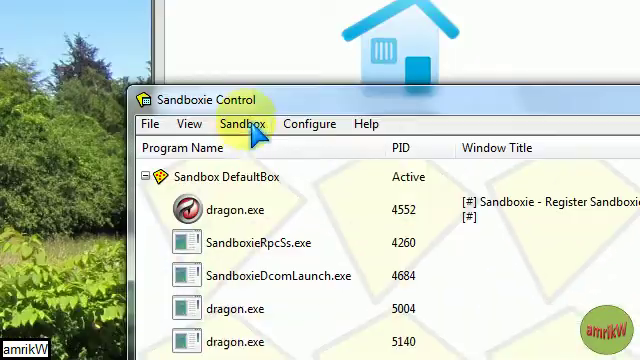
On Appearance enable the yellow window border for DefaultBox, save it and minimize Sandboxie Control
click(242, 124)
mouse_move(275, 56)
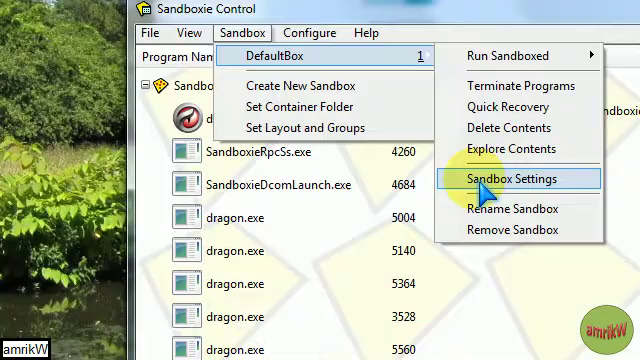
click(528, 183)
click(283, 150)
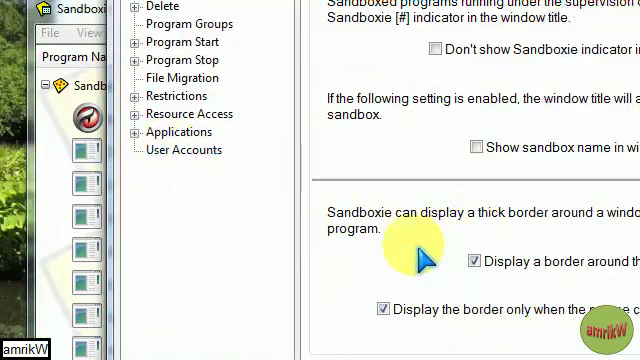
click(178, 170)
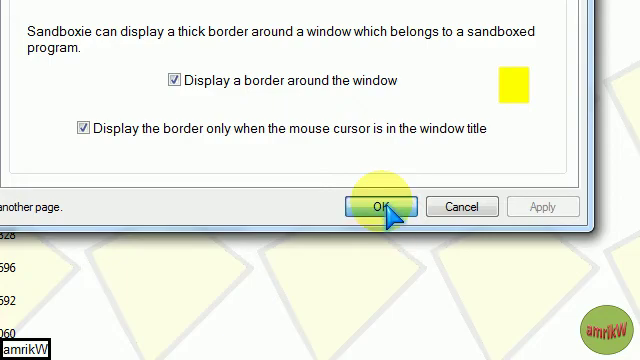
click(381, 207)
click(340, 222)
click(458, 124)
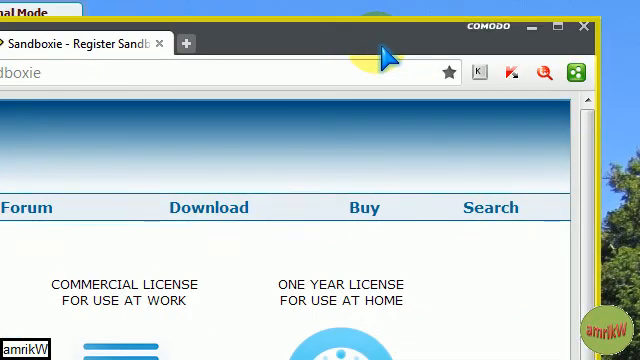
scroll(320, 110, down, 8)
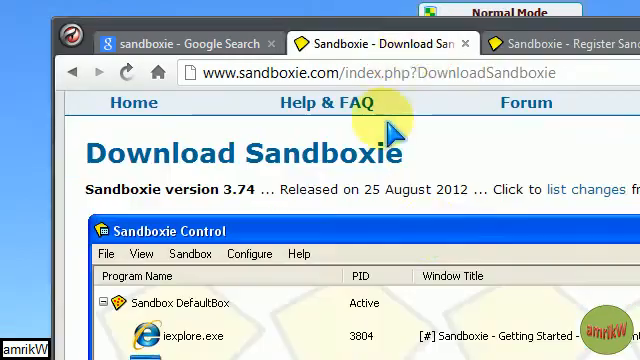
scroll(437, 240, down, 4)
scroll(320, 160, down, 4)
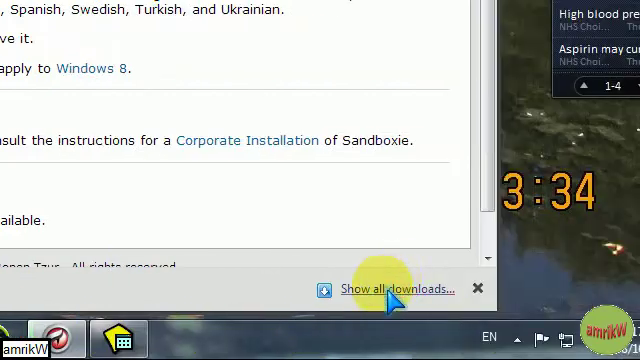
Download SandboxieInstall (1).exe in the sandbox and dismiss the Immediate Recovery prompt
click(392, 290)
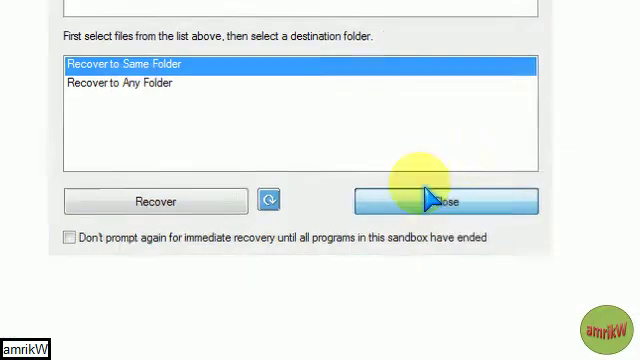
click(432, 200)
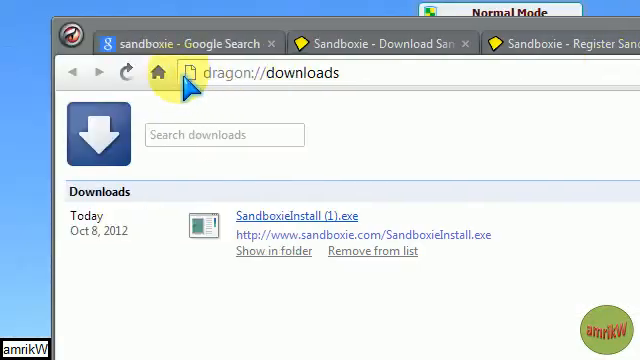
Download the KeePass 2.20.1 package from the KeePass site and show the full downloads list
click(158, 73)
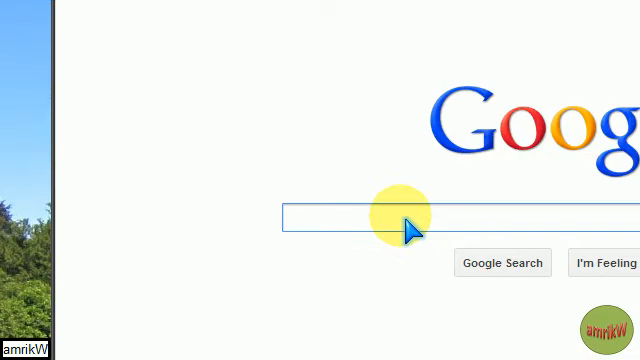
text(ke)
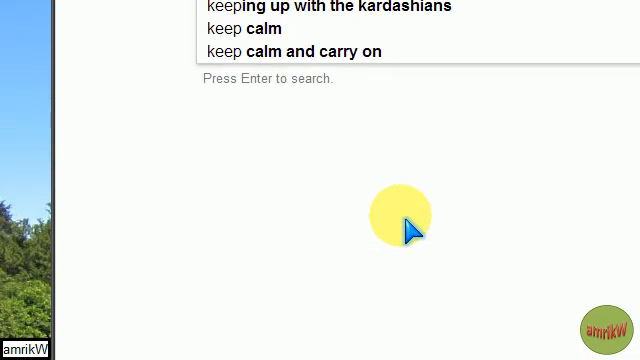
text(ass)
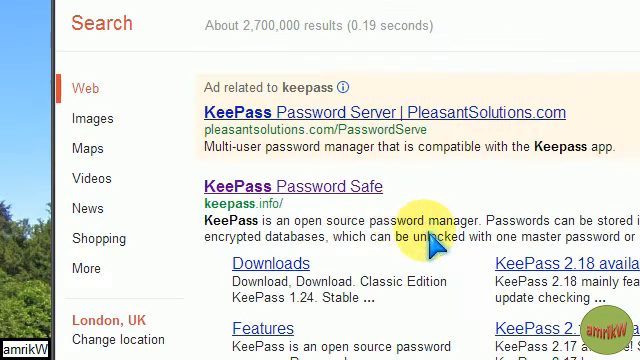
click(271, 263)
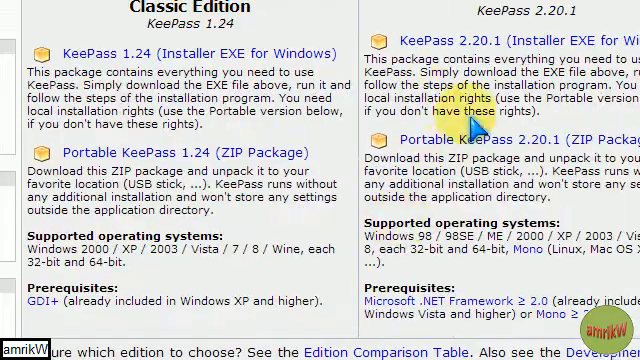
scroll(390, 140, right, 2)
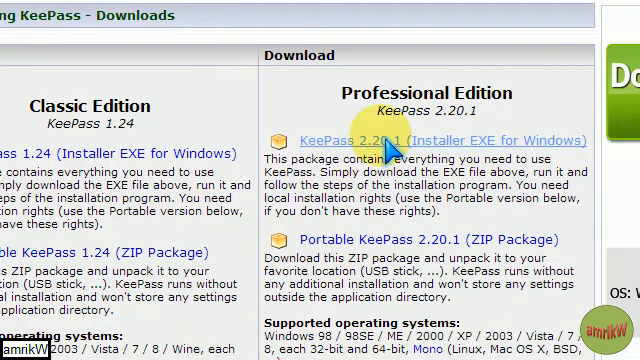
scroll(193, 281, down, 5)
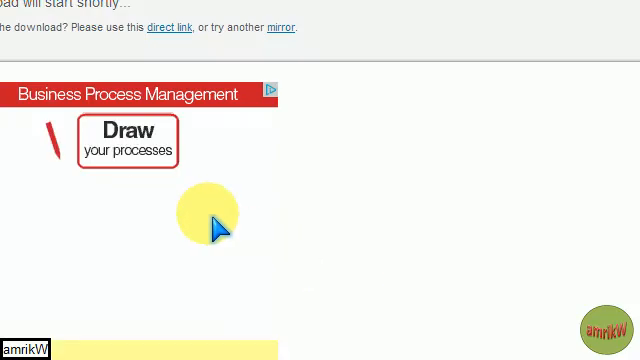
scroll(218, 228, down, 3)
scroll(300, 220, down, 3)
scroll(350, 210, down, 3)
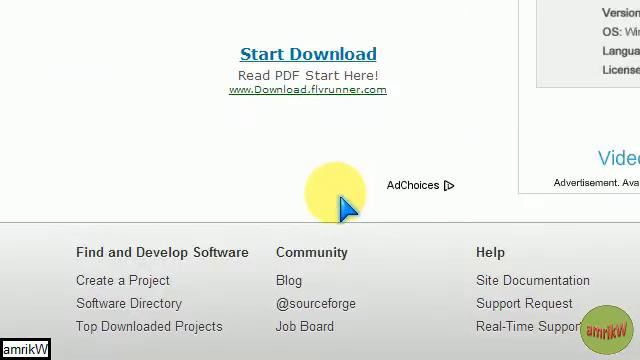
scroll(338, 205, up, 3)
scroll(300, 150, up, 2)
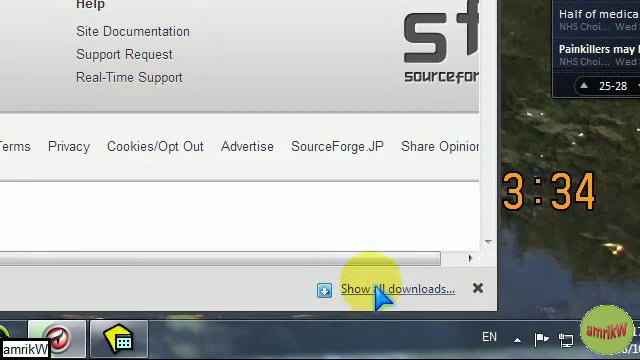
click(378, 290)
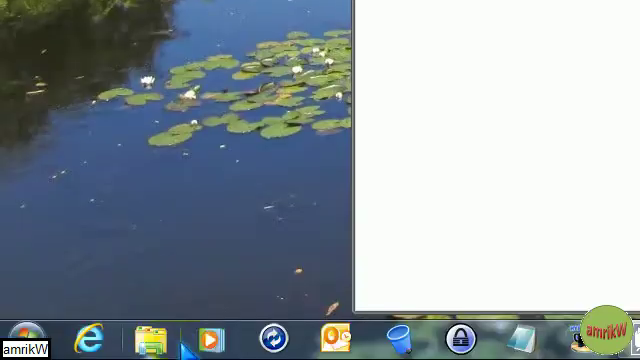
Run the KeePass-2.20.1 archive from Downloads sandboxed in DefaultBox via the context menu
click(147, 339)
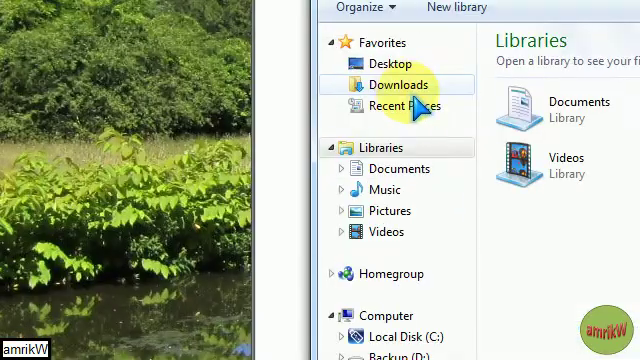
click(414, 103)
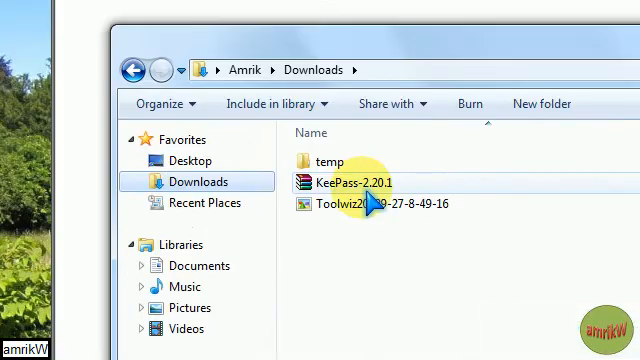
click(373, 188)
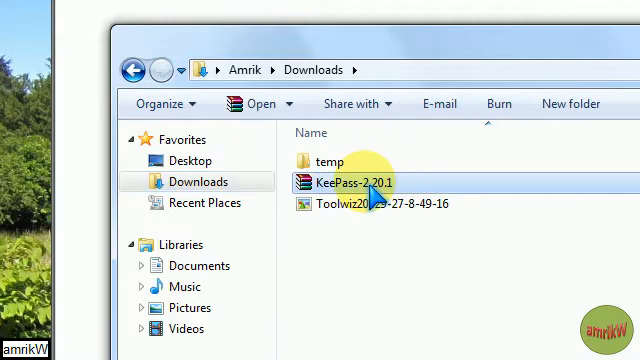
right_click(373, 188)
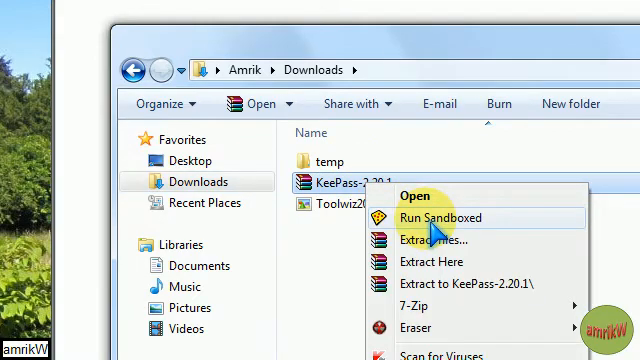
click(440, 218)
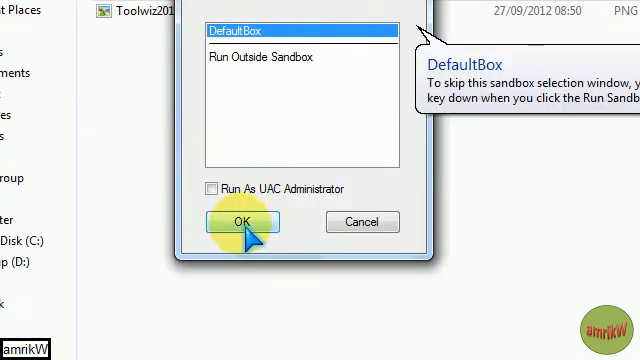
click(242, 222)
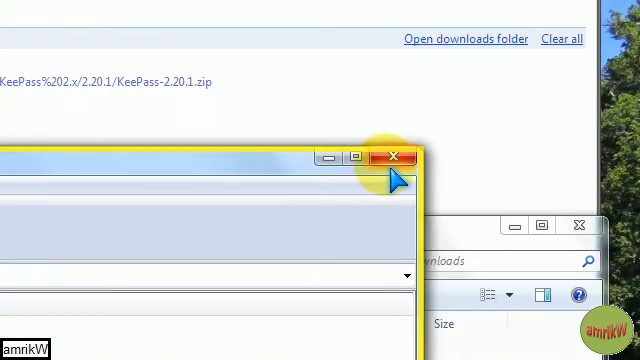
Close the sandboxed WinRAR window and bring Sandboxie Control forward
click(393, 158)
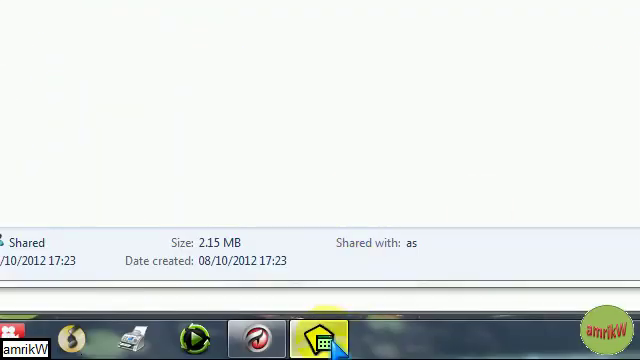
click(326, 340)
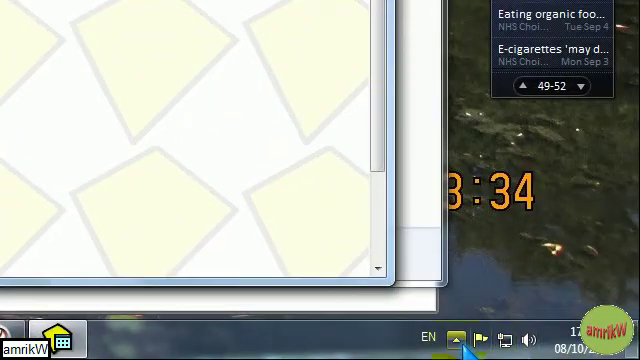
Delete DefaultBox's contents (212 files, 42 folders) from the Sandboxie tray icon menu
click(455, 340)
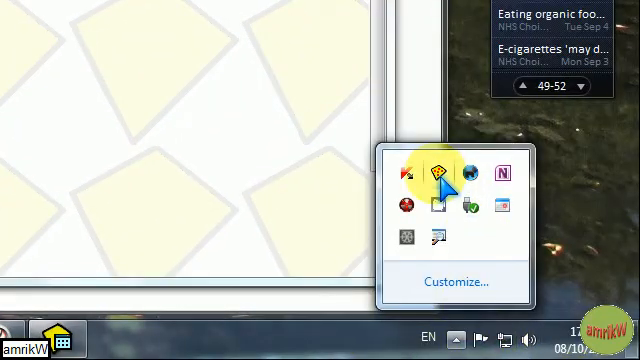
right_click(440, 178)
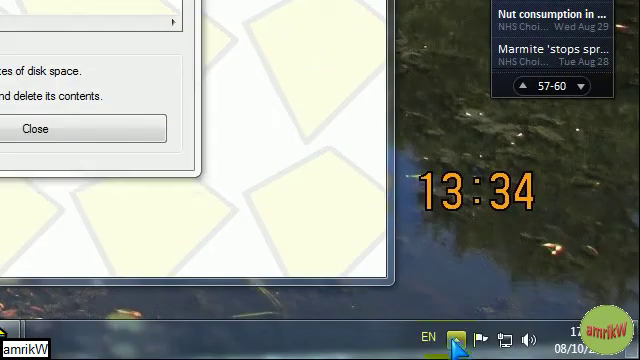
click(456, 340)
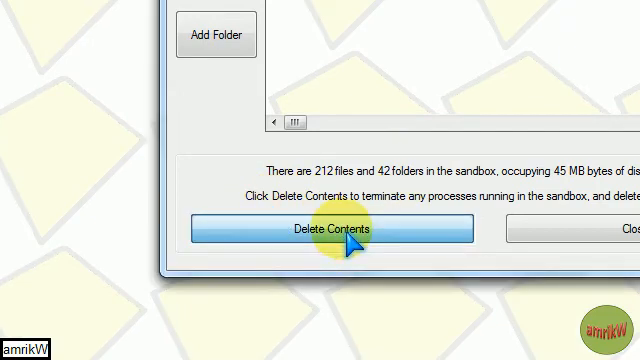
click(352, 242)
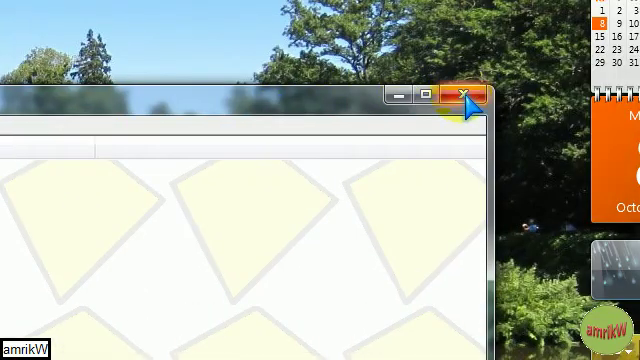
Hide Sandboxie Control to the notification area, acknowledging it keeps running
click(563, 94)
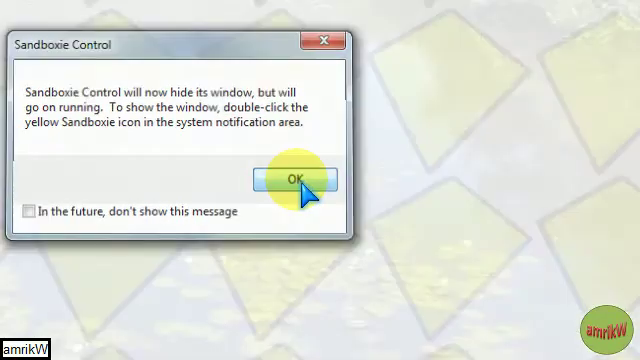
click(296, 180)
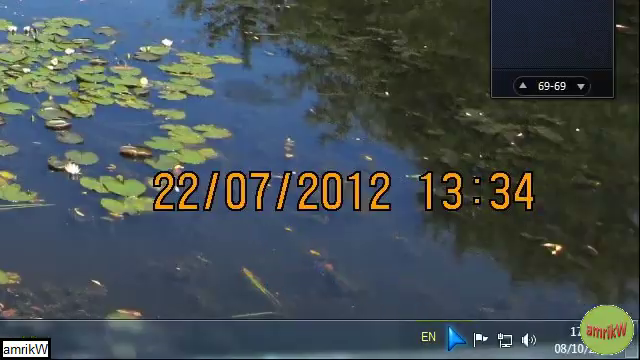
click(455, 338)
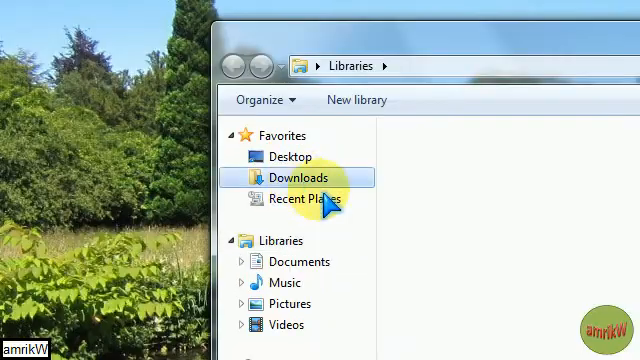
Review the context menus of KeePass-2.20.1 and the Toolwiz image in Downloads, then clear the selection
click(430, 185)
right_click(430, 185)
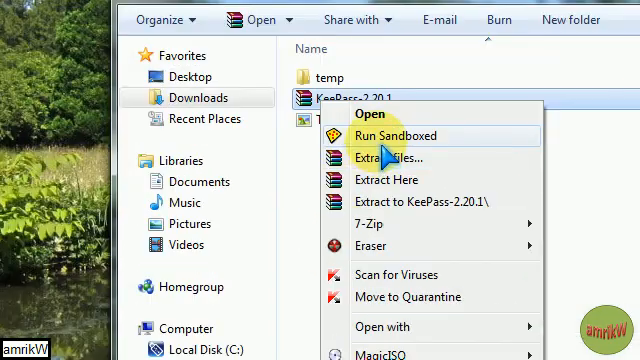
click(305, 120)
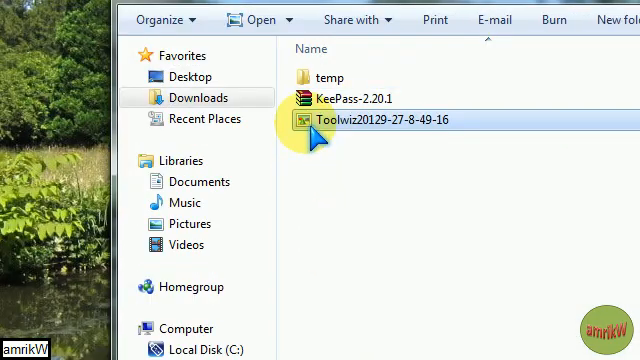
right_click(316, 130)
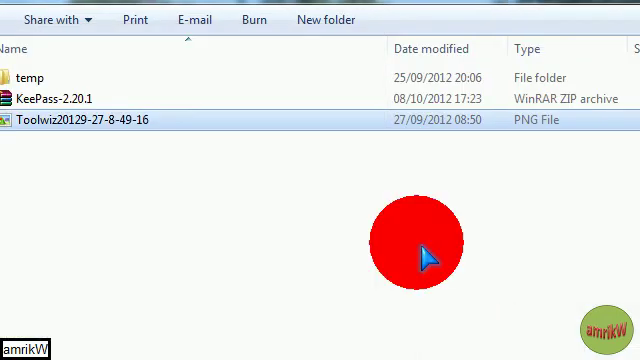
click(425, 258)
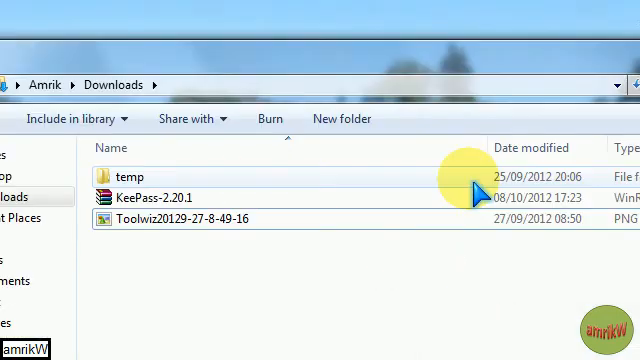